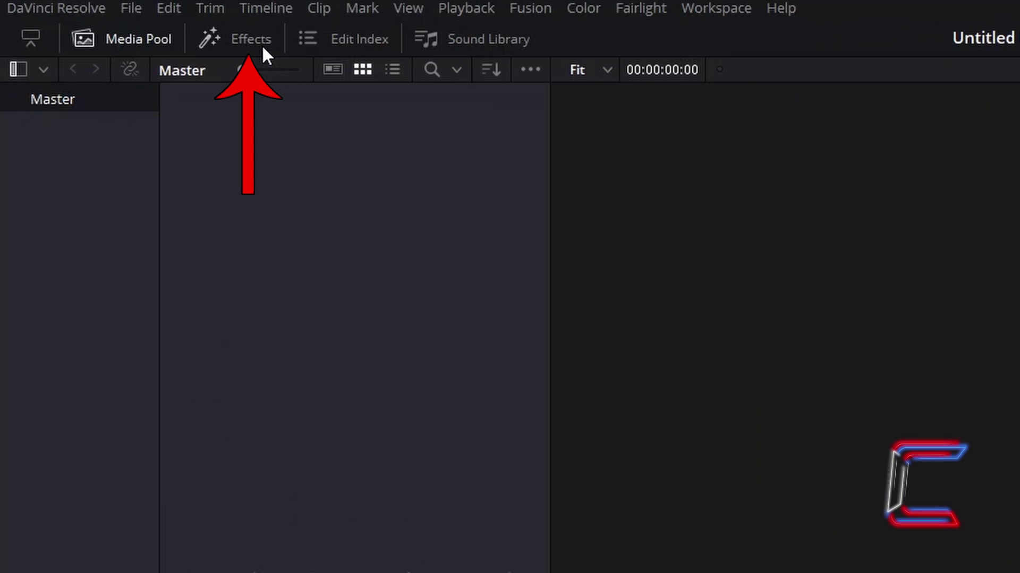
Step: Drag the Contours generator from Toolbox > Generators to the start of Video 1
click(261, 49)
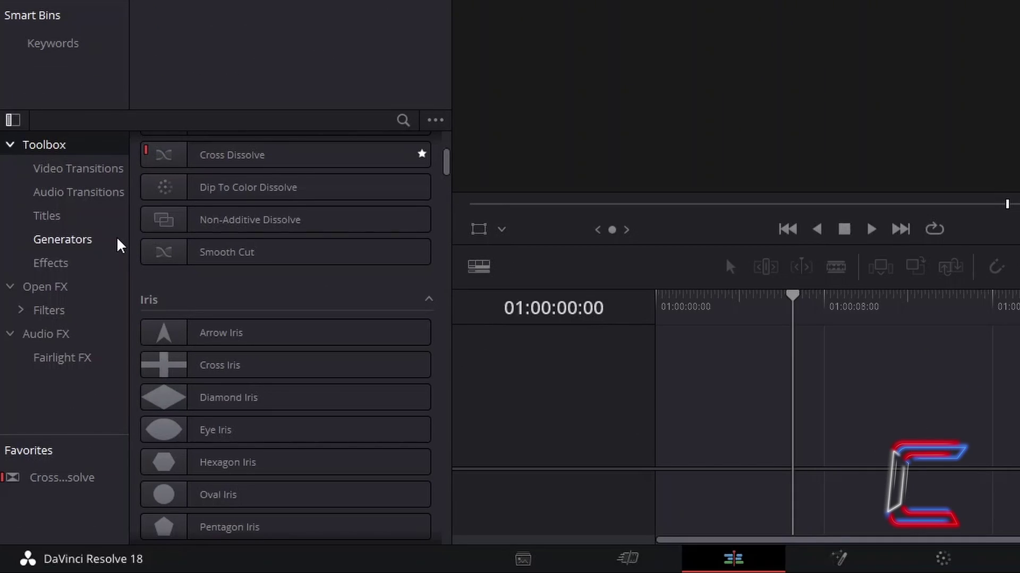
click(119, 242)
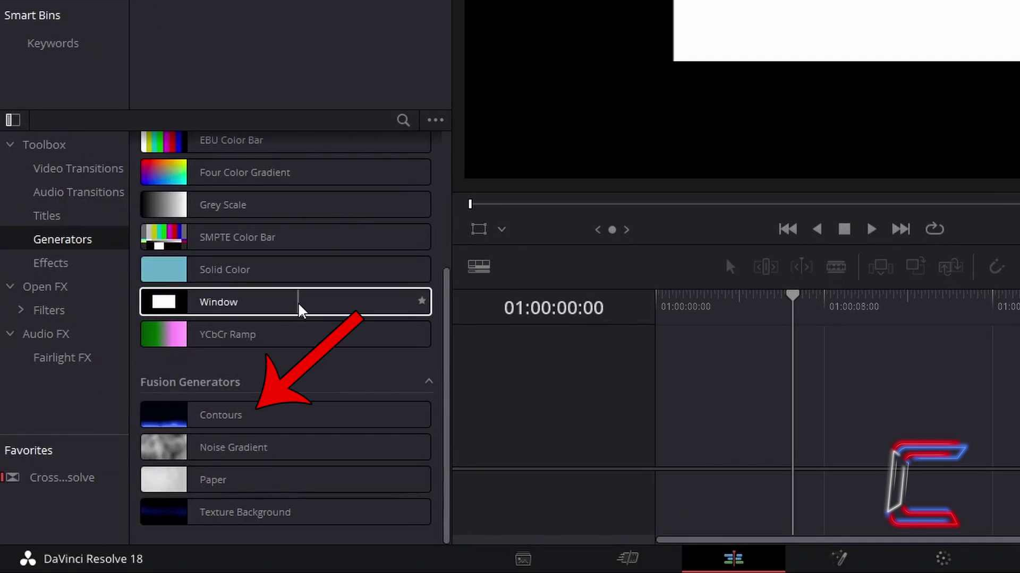
drag(348, 419, 728, 379)
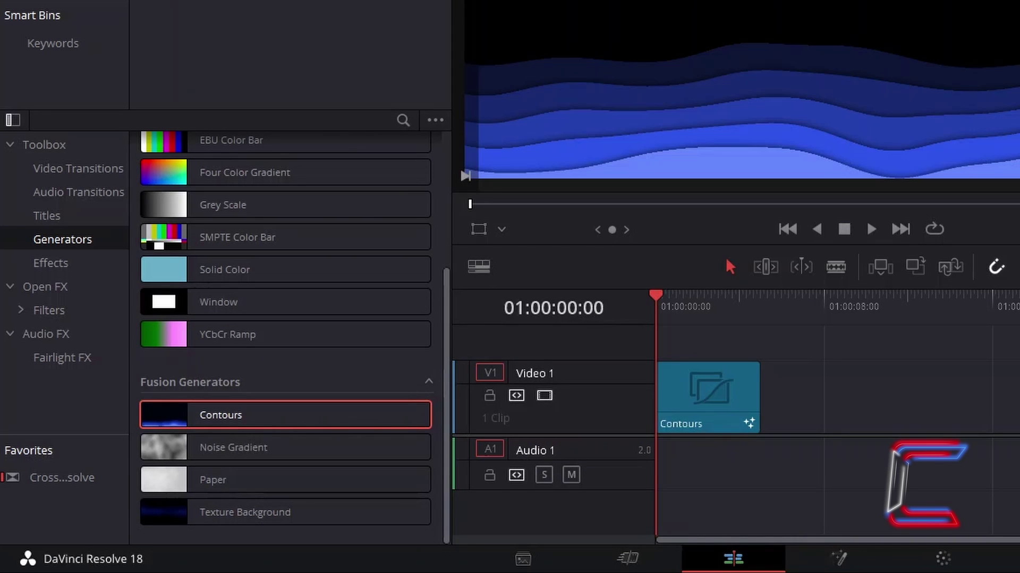
Step: Keep the Contours clip's duration at 00:00:05:00 in Change Clip Duration
click(729, 379)
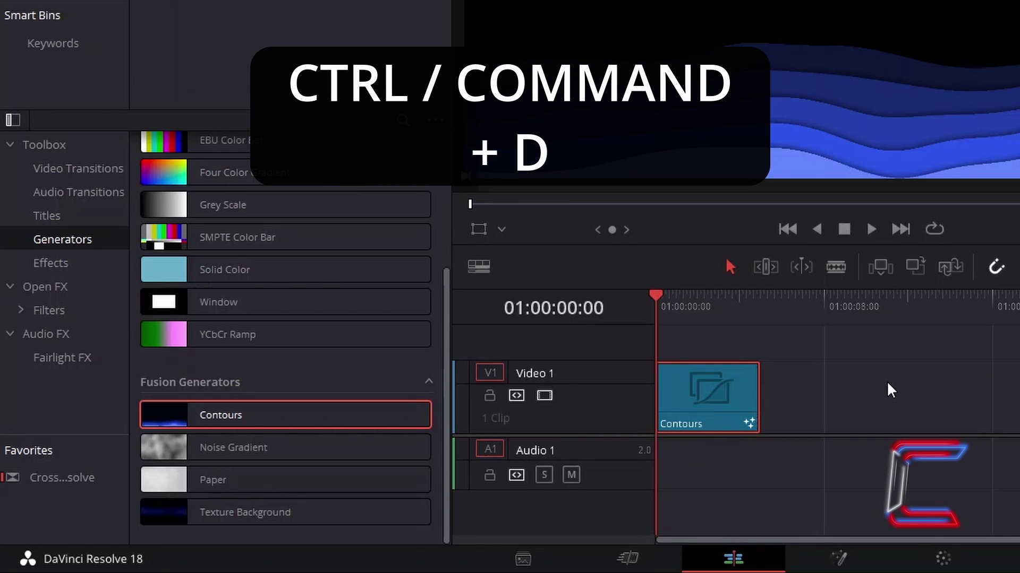
key(ctrl+d)
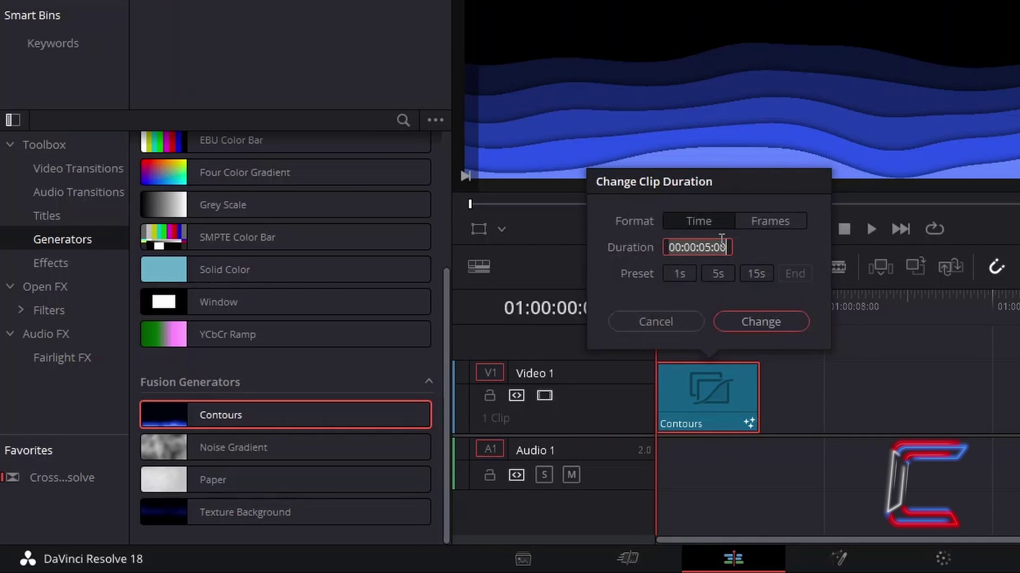
key(Escape)
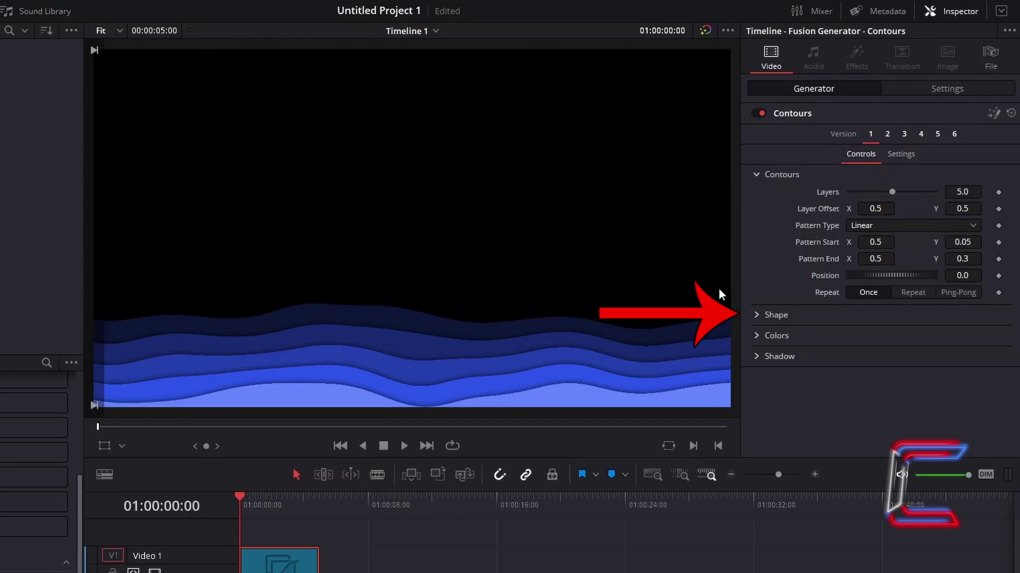
Step: In the Contours Shape settings, set Scale to 3.5 and Movement Rate to 0.3
click(815, 317)
click(978, 365)
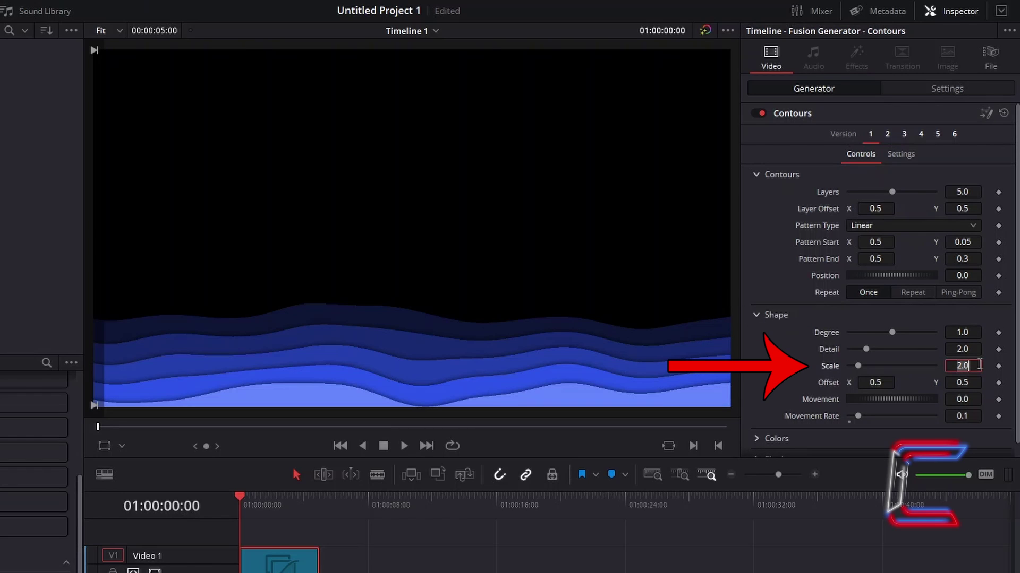
text(3.5)
key(Tab)
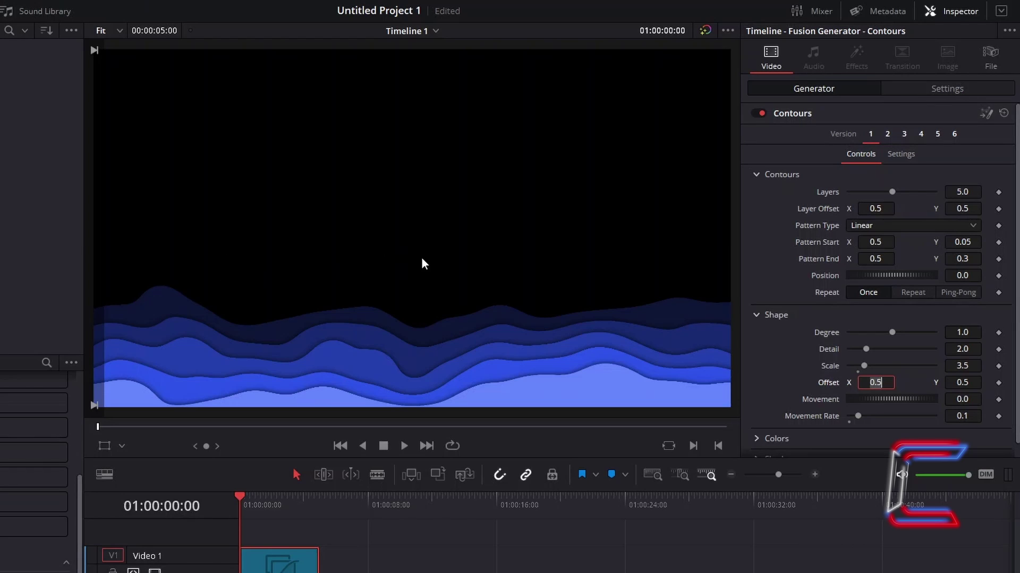
scroll(513, 223, up, 1)
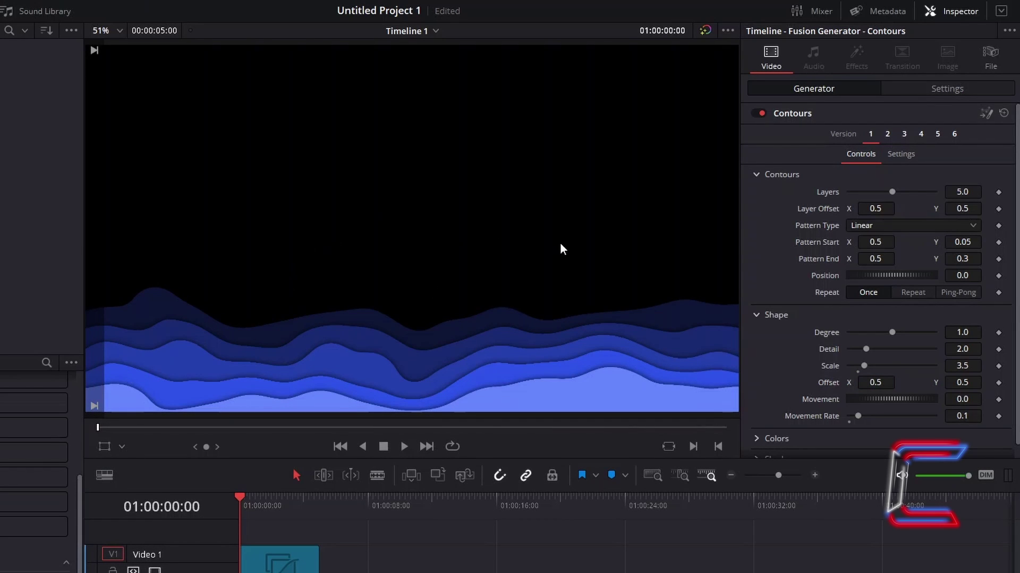
click(962, 416)
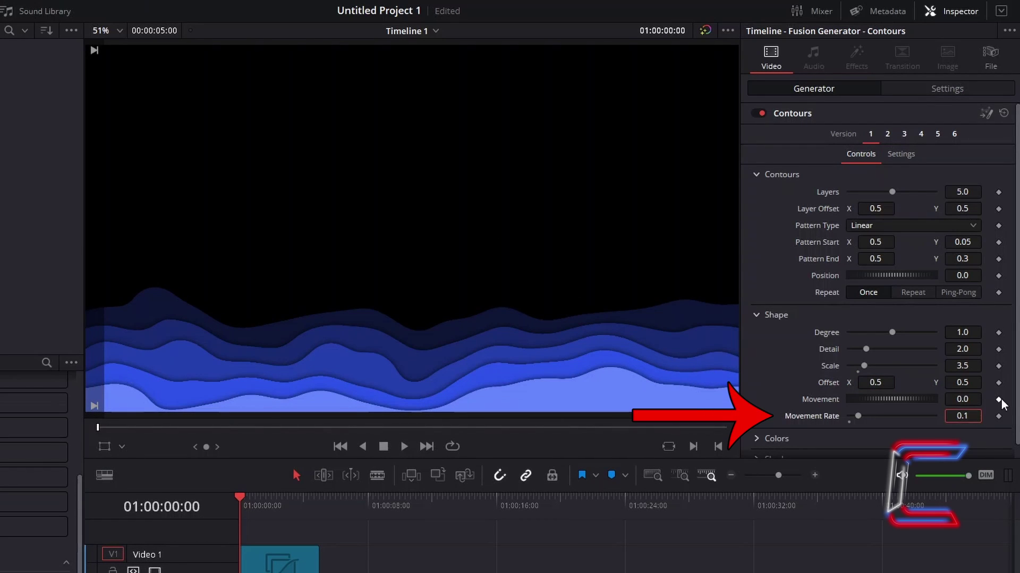
key(BackSpace)
text(3)
key(Tab)
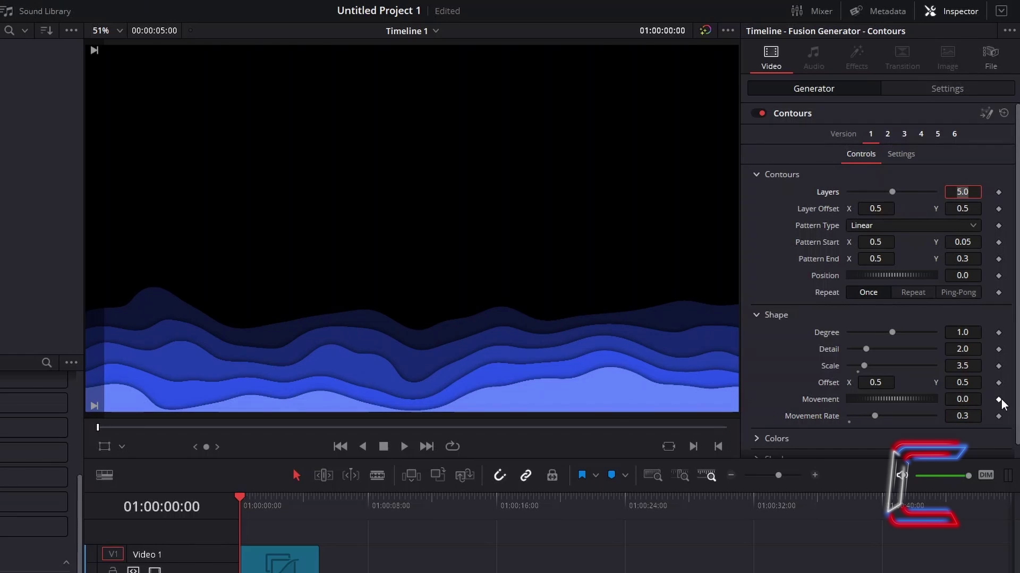
scroll(789, 428, down, 1)
Step: Remove the extra gradient stops so the wave colour is a single solid blue #305bff
click(789, 428)
scroll(859, 358, down, 4)
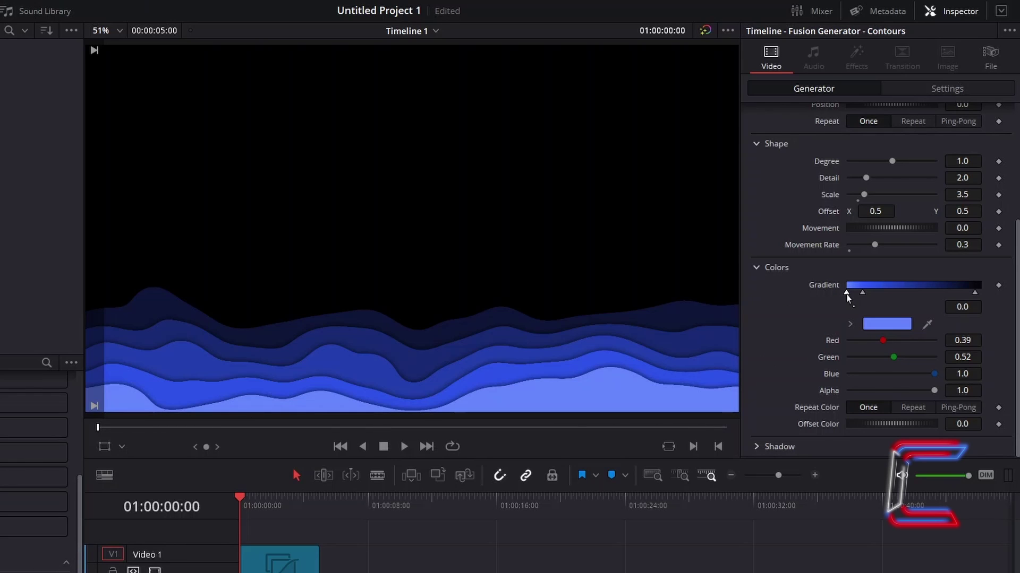
drag(846, 293, 846, 249)
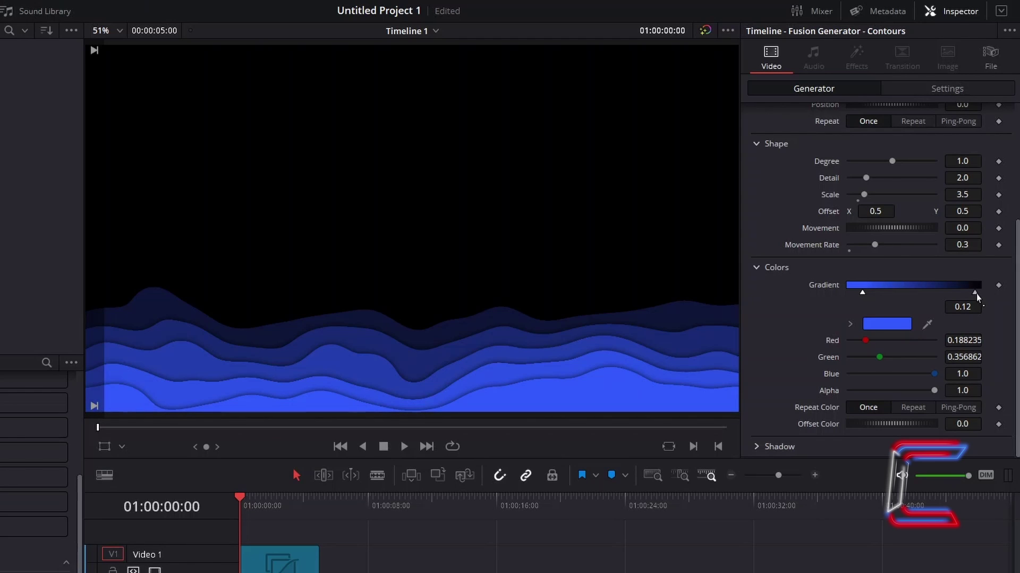
drag(976, 294, 973, 272)
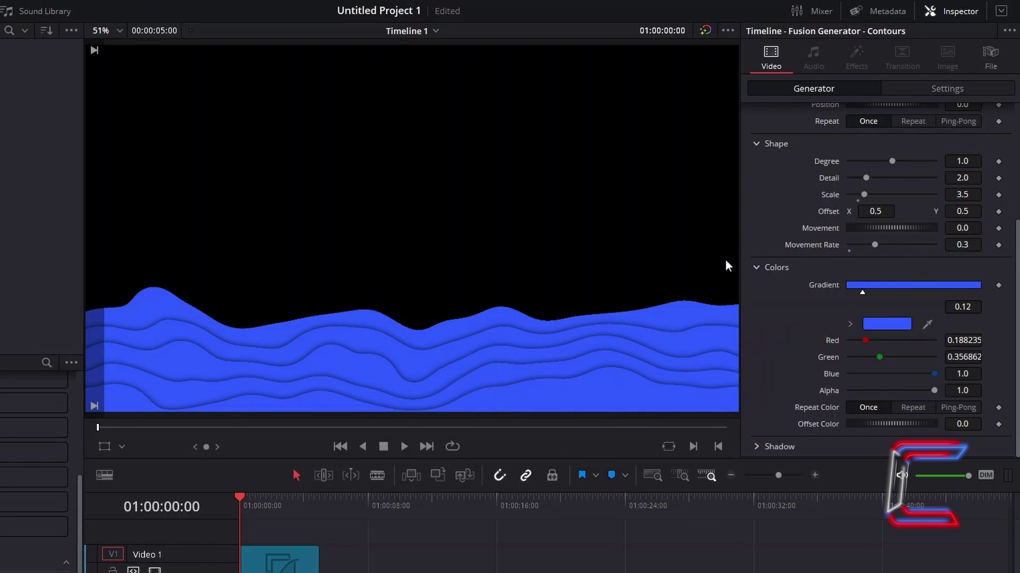
click(887, 324)
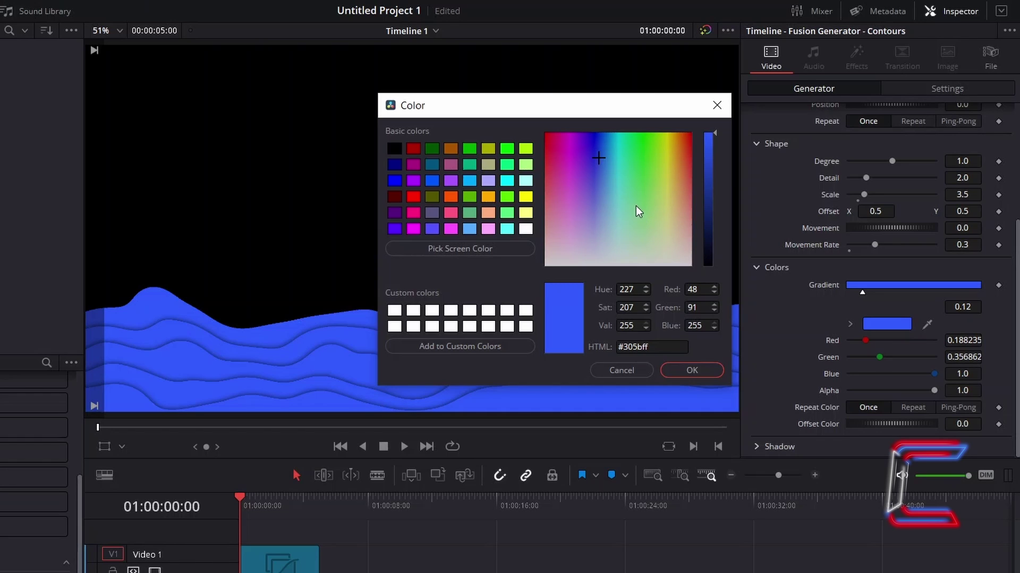
click(706, 370)
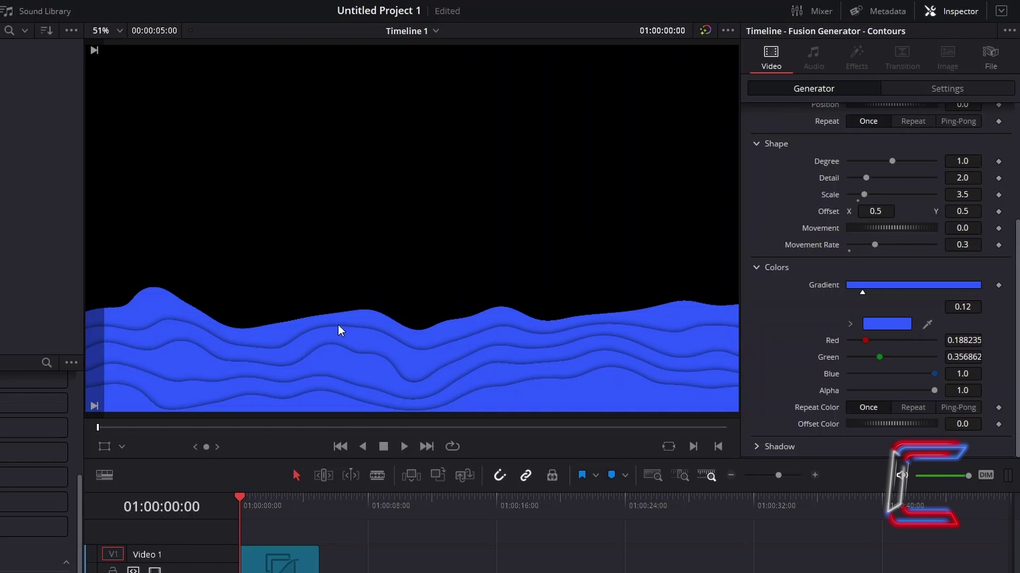
Step: Lower the Contours Shadow Softness to 0.0
click(792, 448)
scroll(823, 368, down, 3)
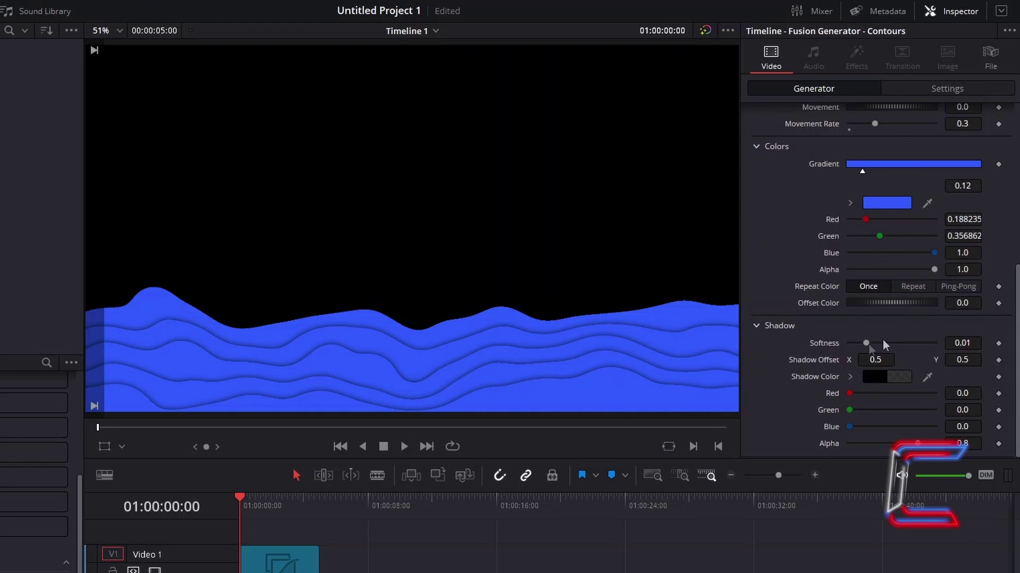
drag(867, 343, 832, 342)
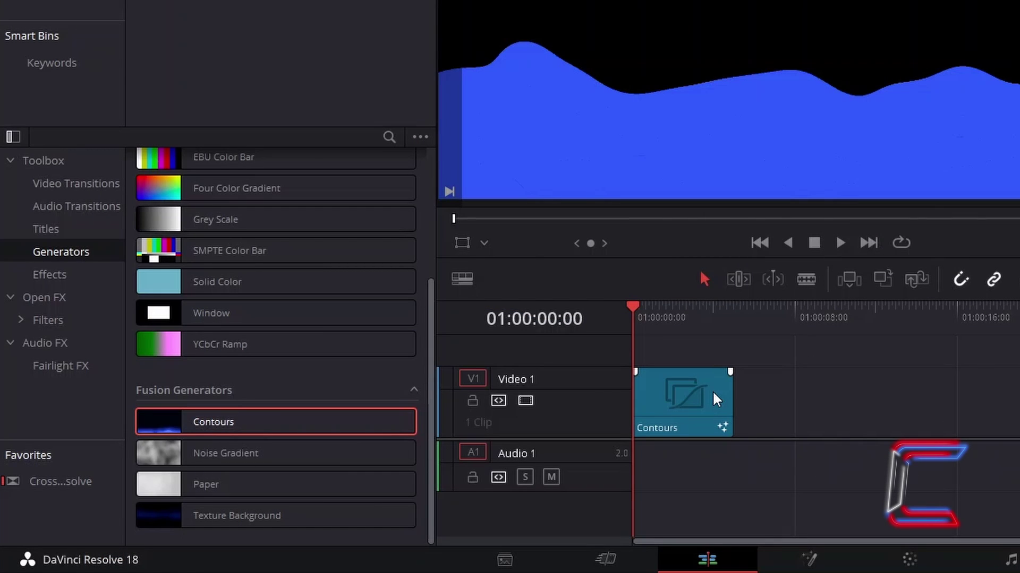
Step: Open the Contours clip in Fusion and insert a Transform node after the Contours node
right_click(713, 394)
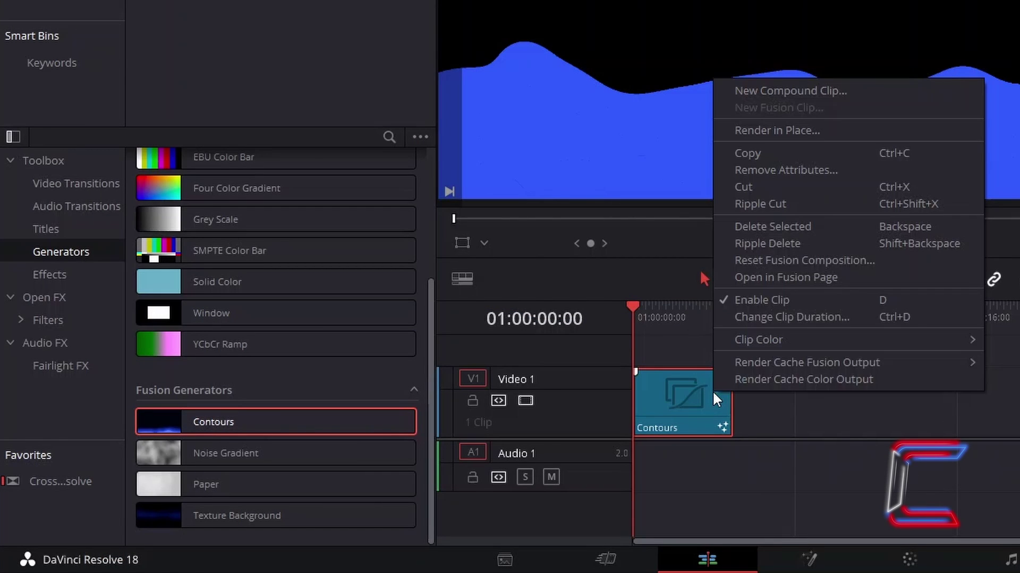
click(849, 279)
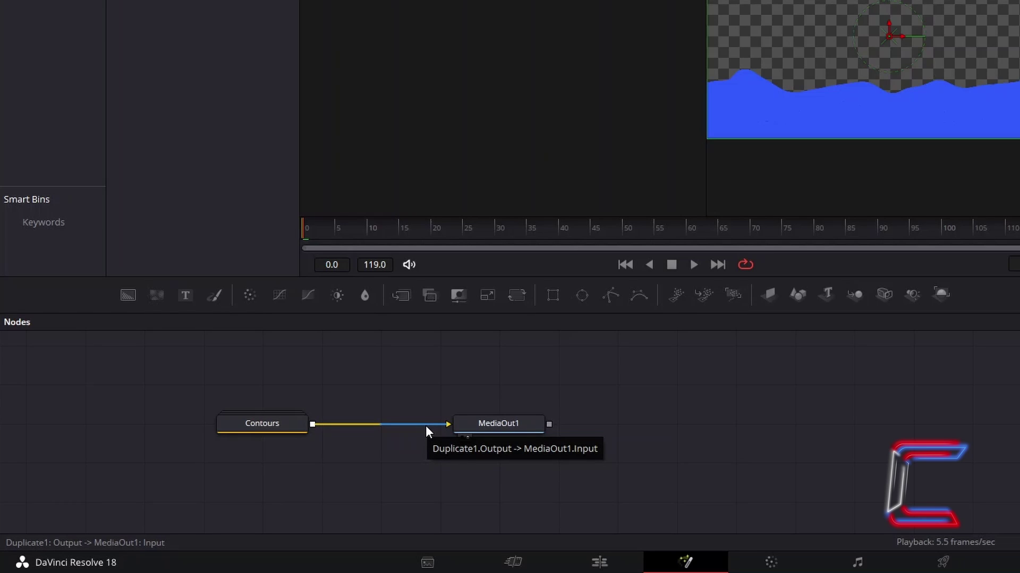
drag(425, 425, 292, 441)
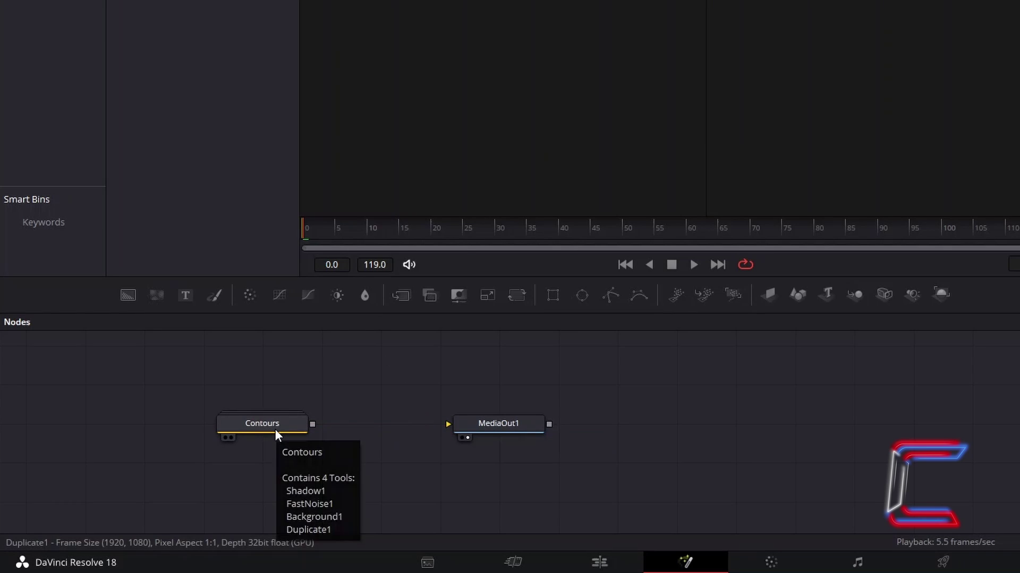
click(275, 429)
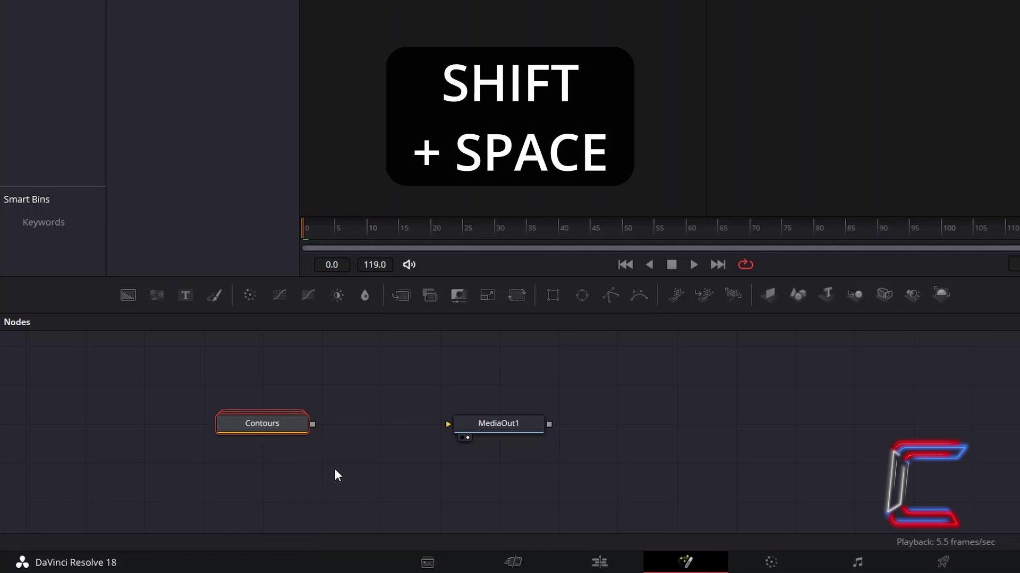
key(shift+space)
text(Transform)
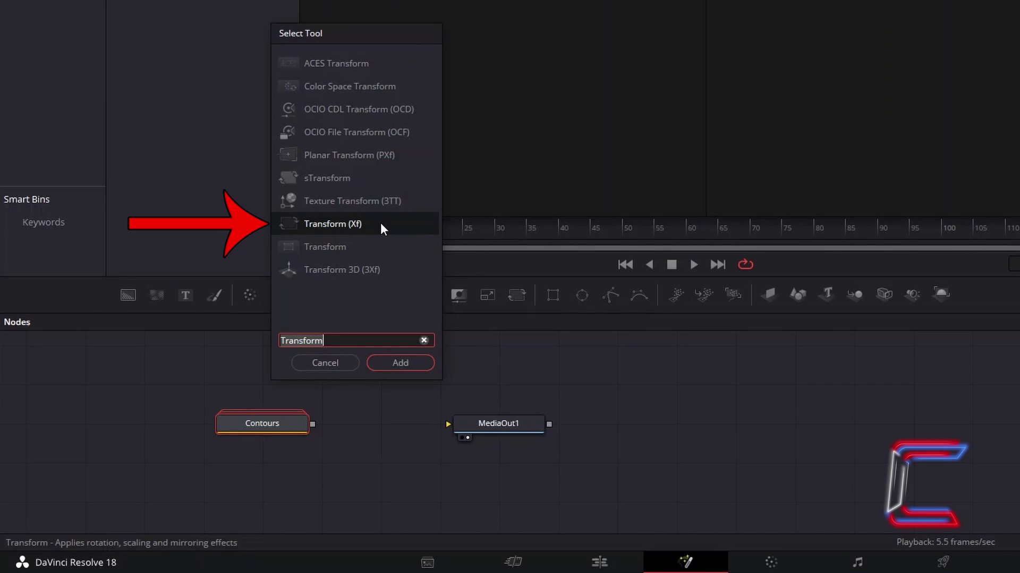
click(417, 363)
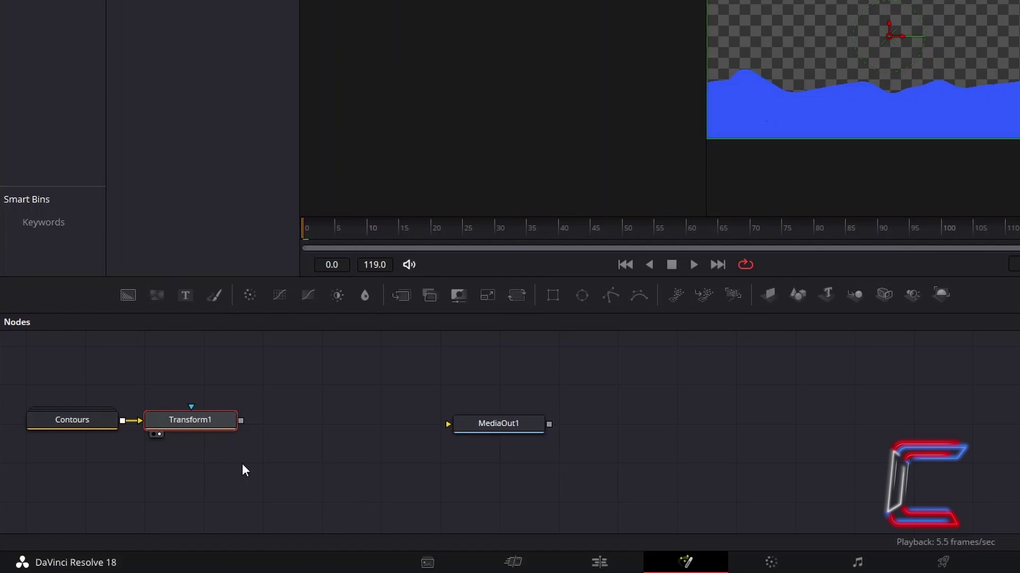
Step: Add a Merge node and feed Transform1's output into Merge1
click(242, 466)
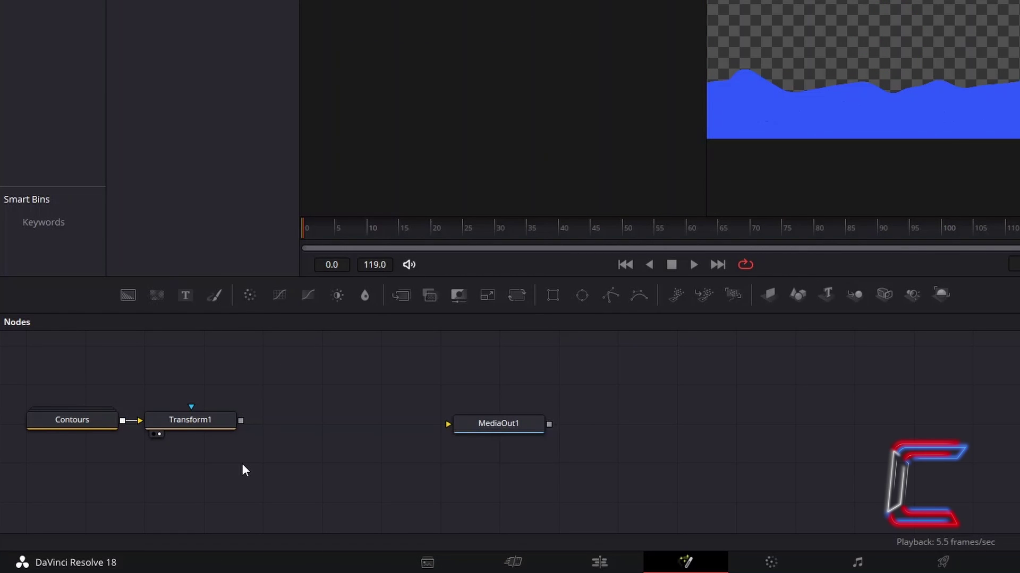
key(shift+space)
text(Merge)
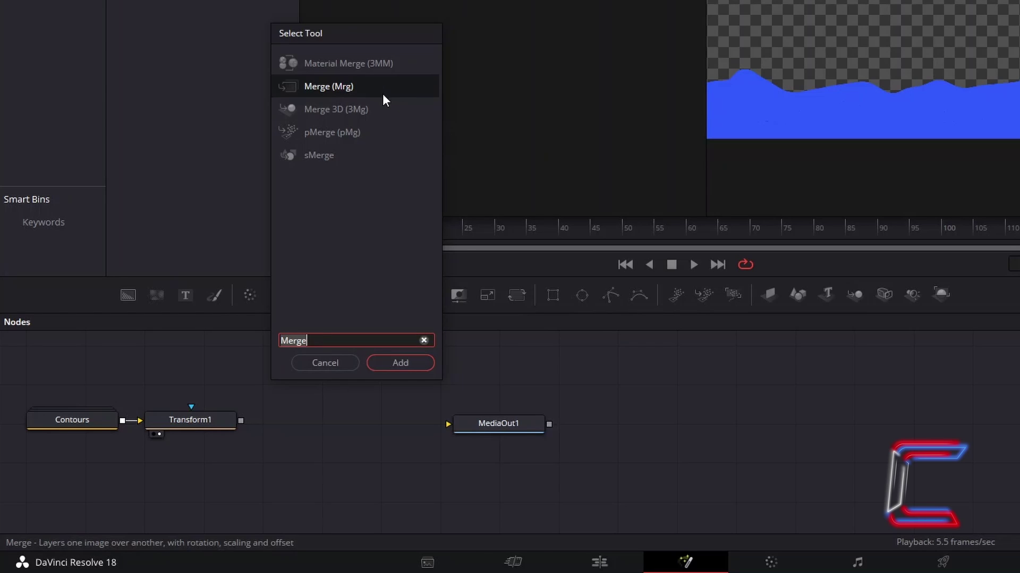
click(422, 363)
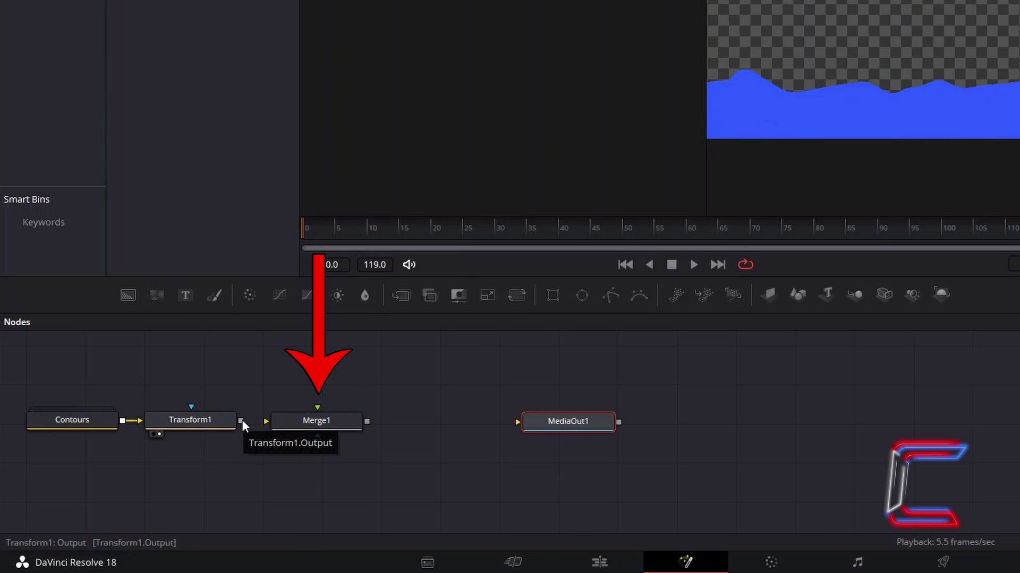
drag(241, 419, 317, 405)
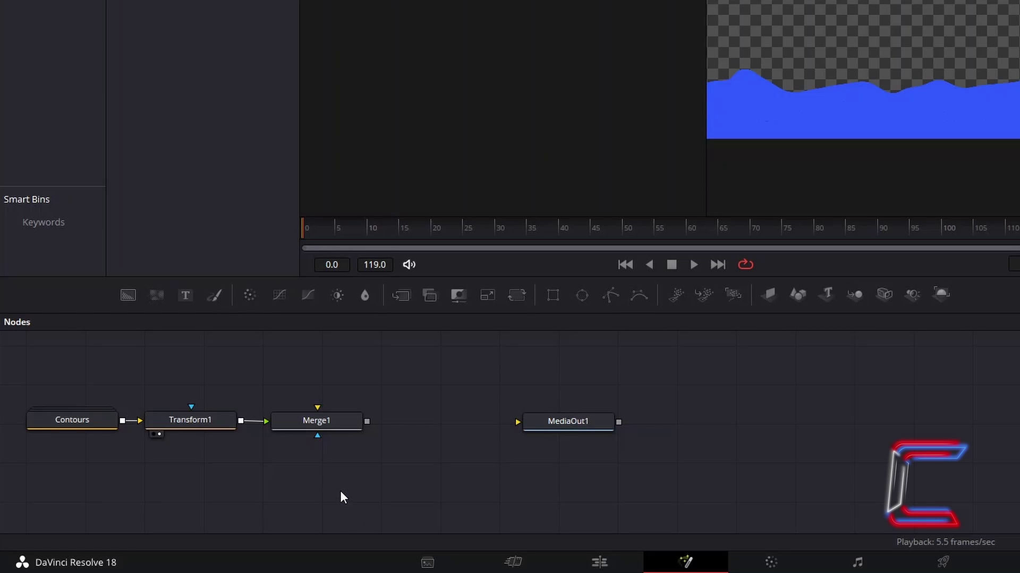
Step: Add a Text+ node and connect Text1 into Merge1
key(shift+space)
text(Text+)
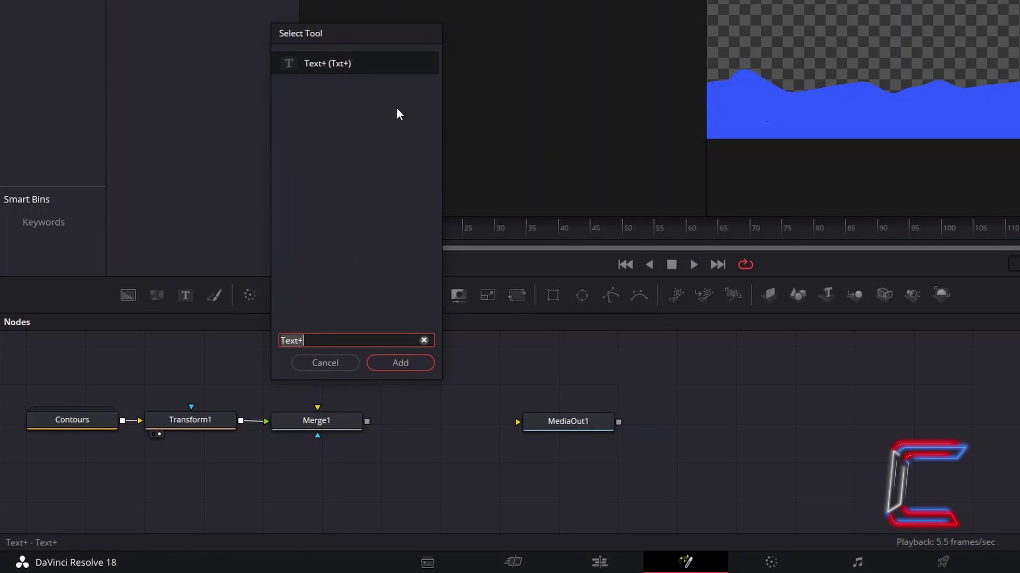
click(426, 364)
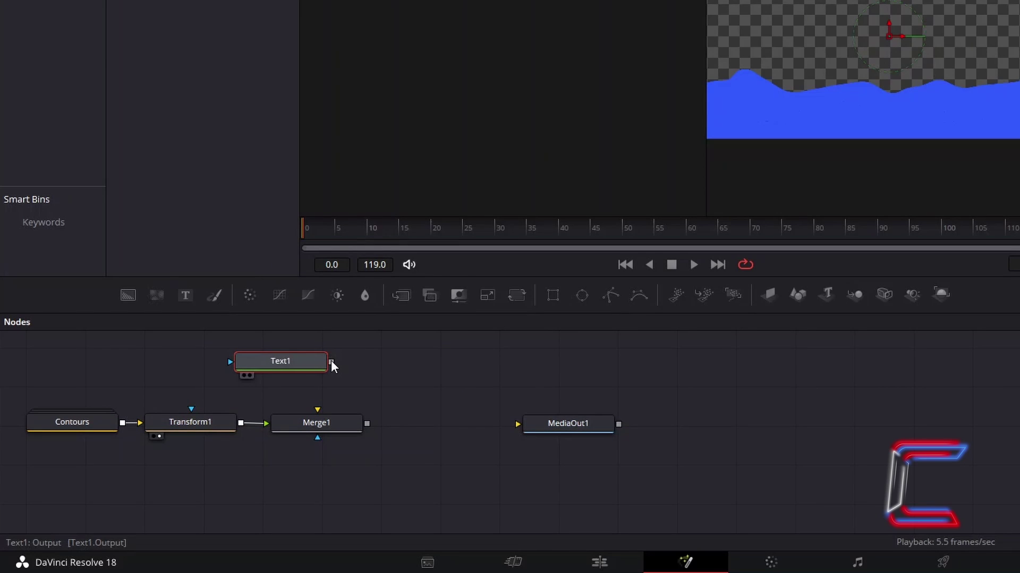
drag(331, 363, 318, 409)
key(2)
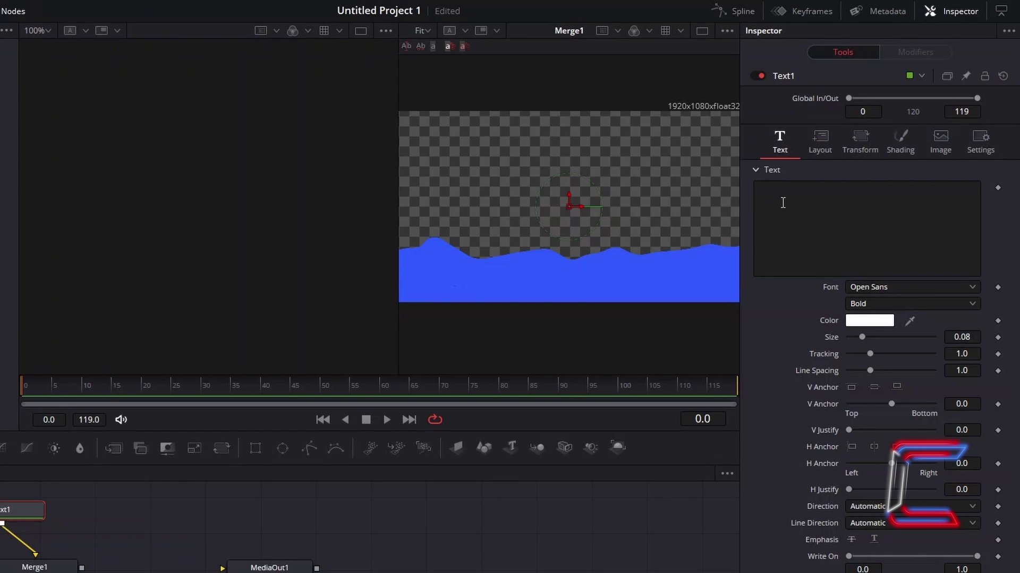
Step: Make Text1 read 'C0NTI' with a text Size of 0.5
click(782, 203)
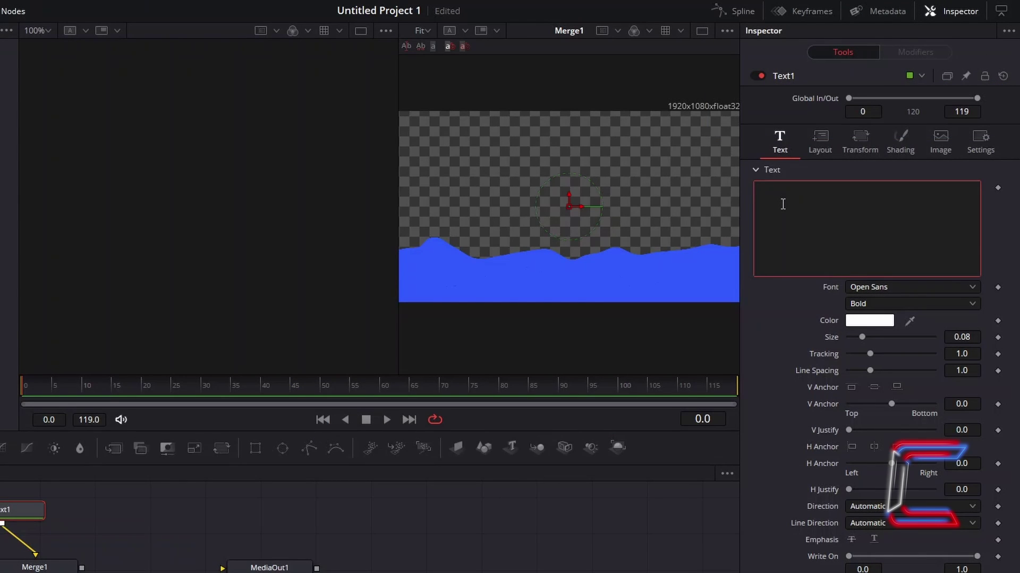
text(C0NTI)
click(976, 336)
key(BackSpace)
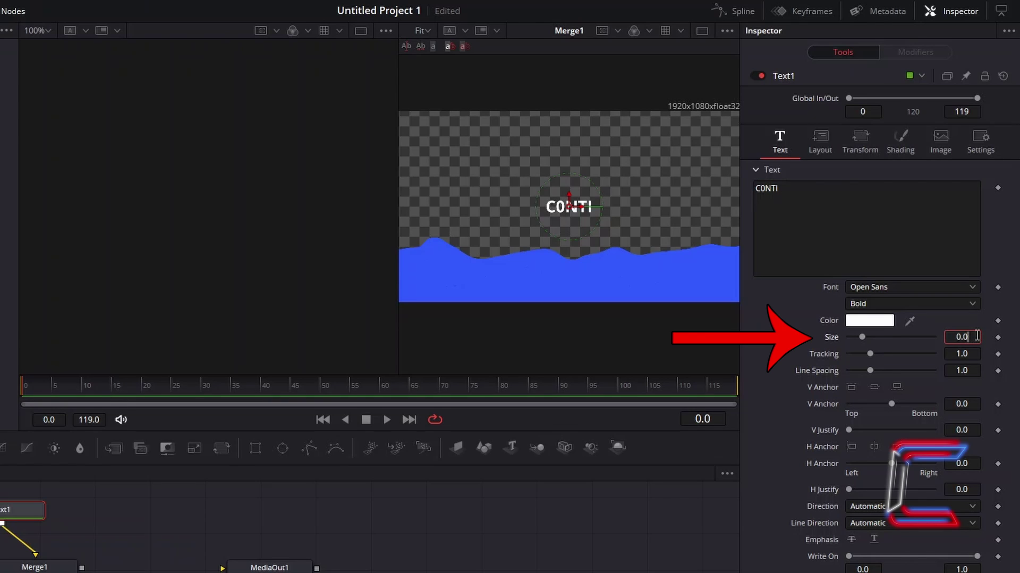
text(5)
key(Return)
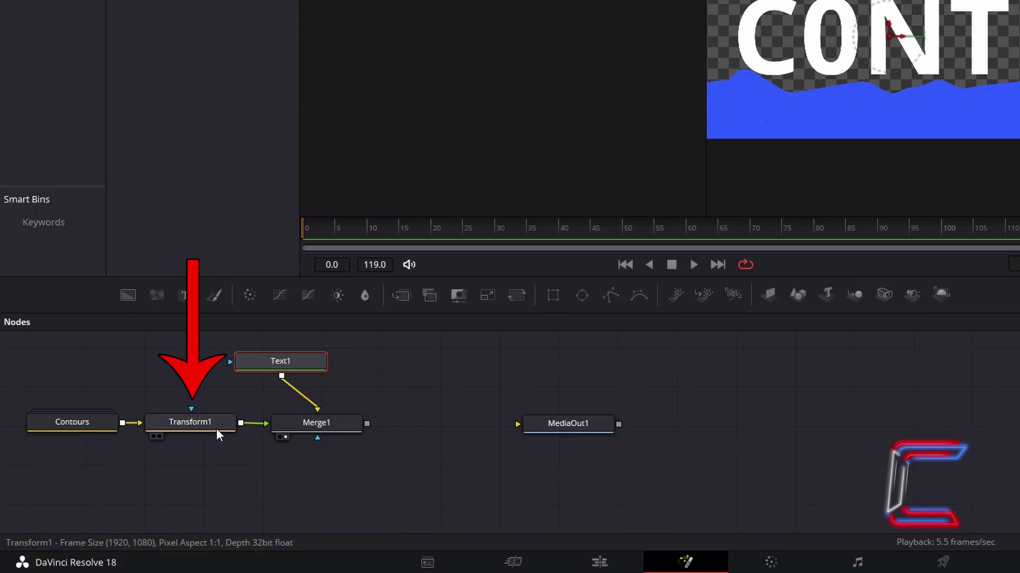
Step: Set Transform1's Center Y to 0.75 to raise the wave
click(218, 423)
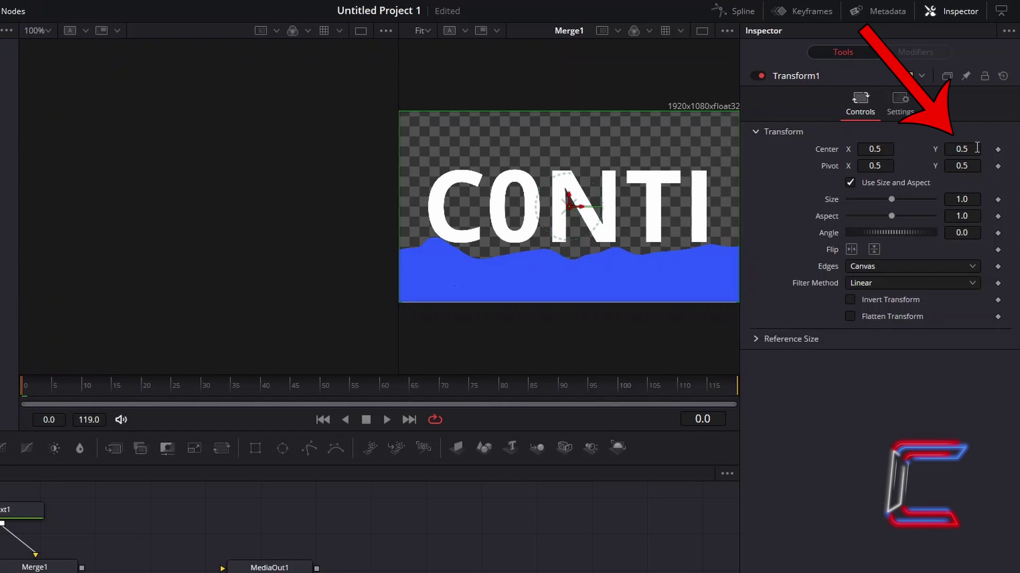
click(977, 148)
key(BackSpace)
text(75)
key(Tab)
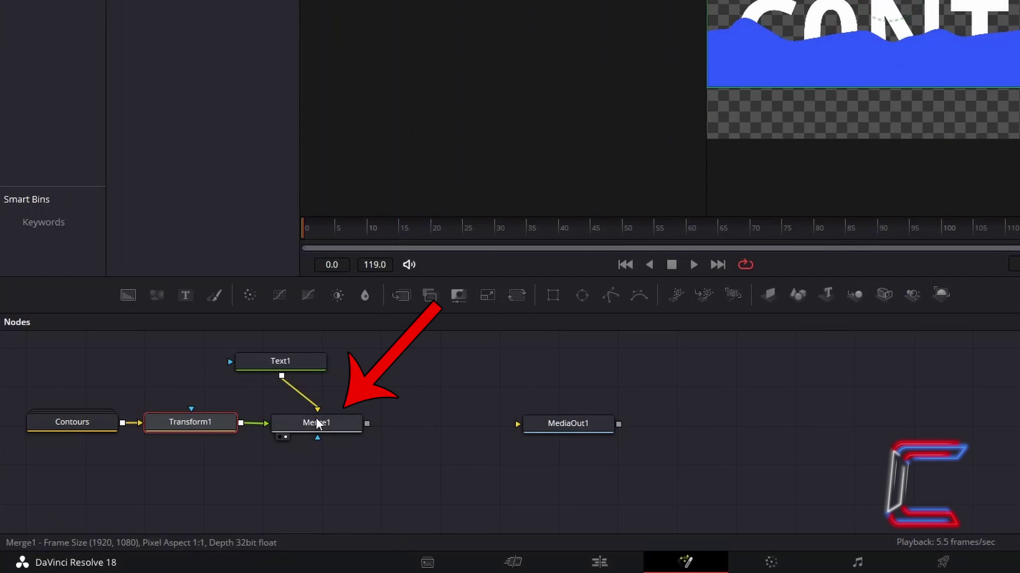
Step: Change Merge1's Operator from Over to In
click(327, 426)
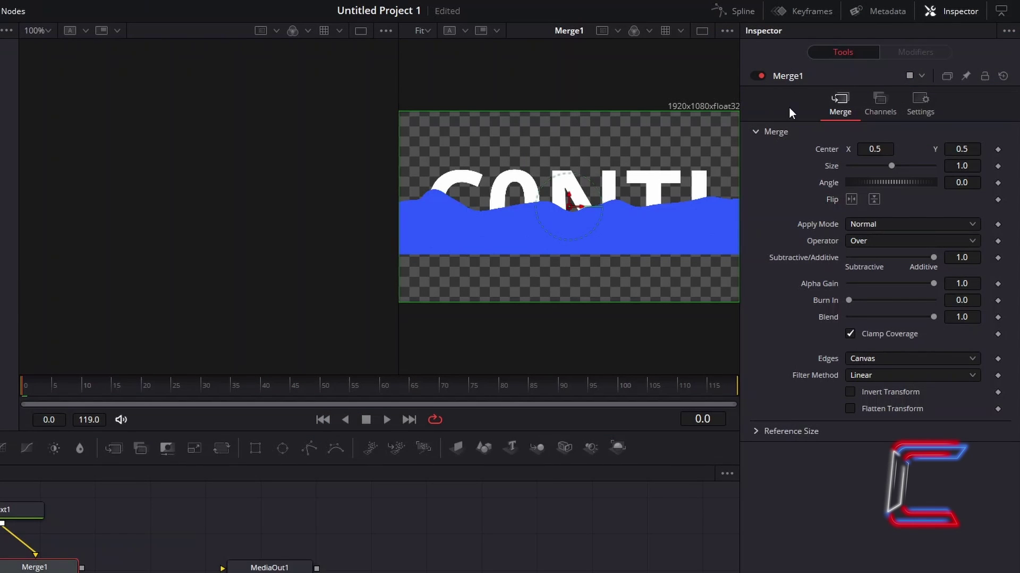
click(896, 244)
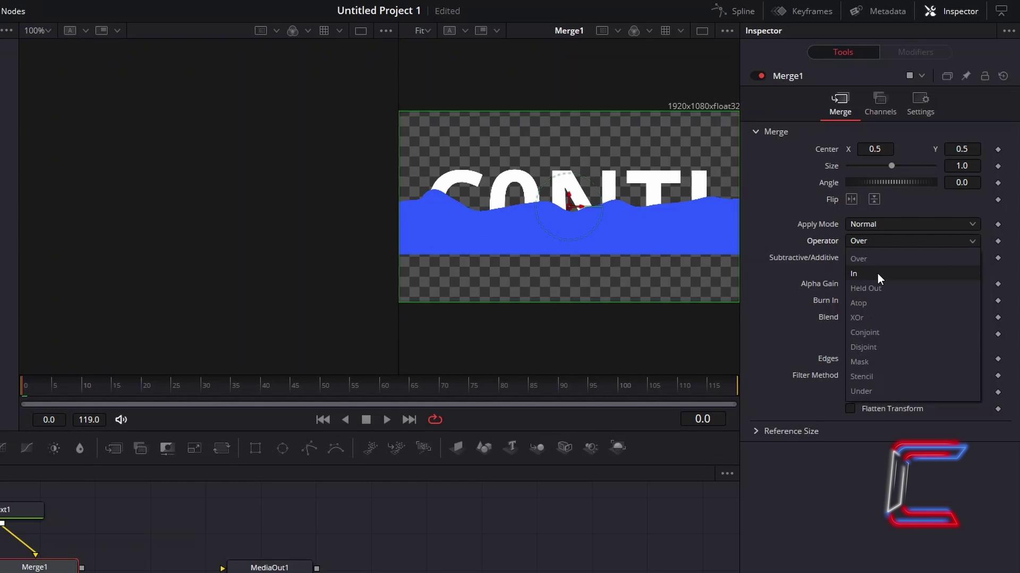
click(877, 273)
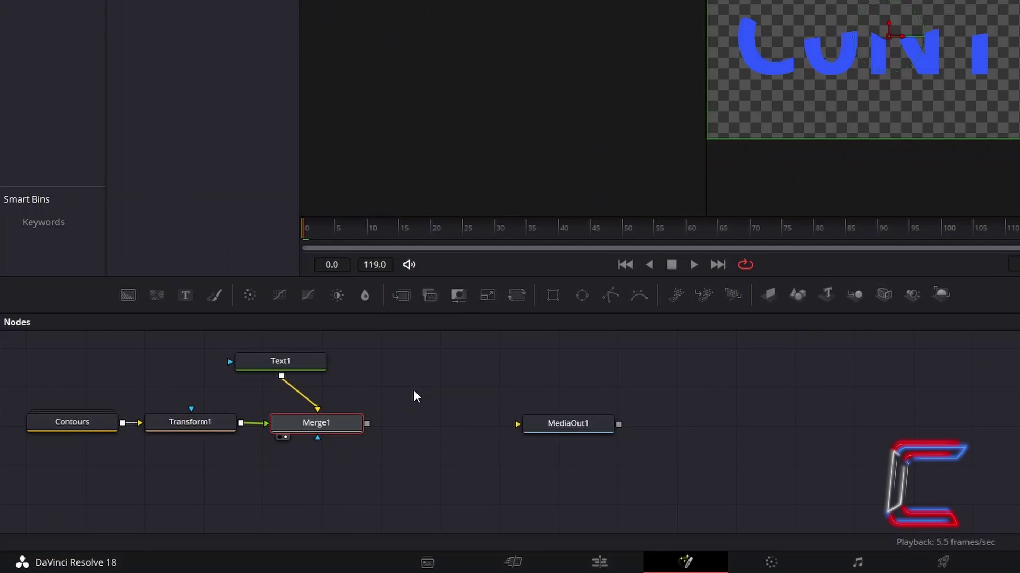
Step: Add a second Merge node and feed Merge1's output into Merge2
click(386, 471)
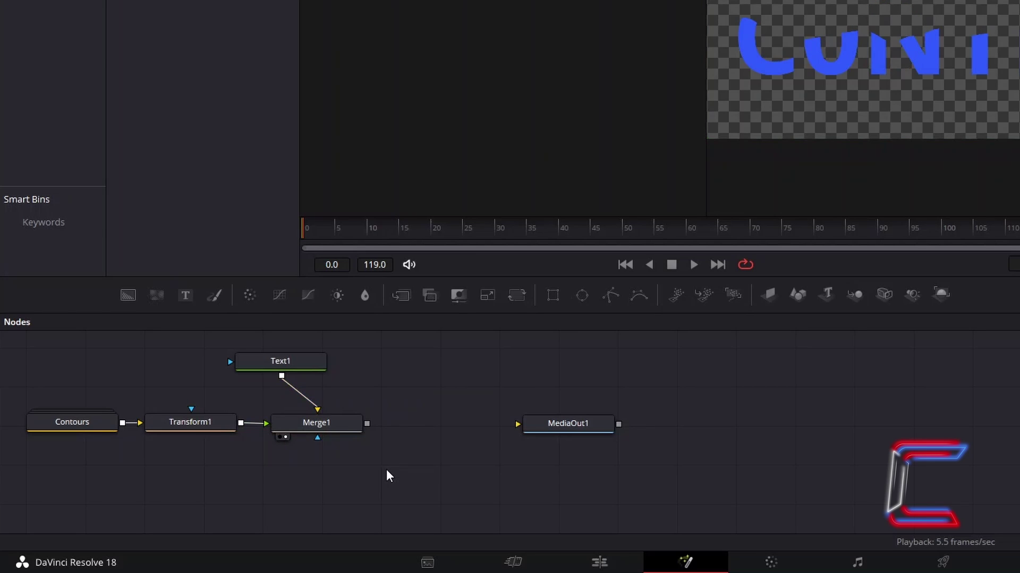
key(shift+space)
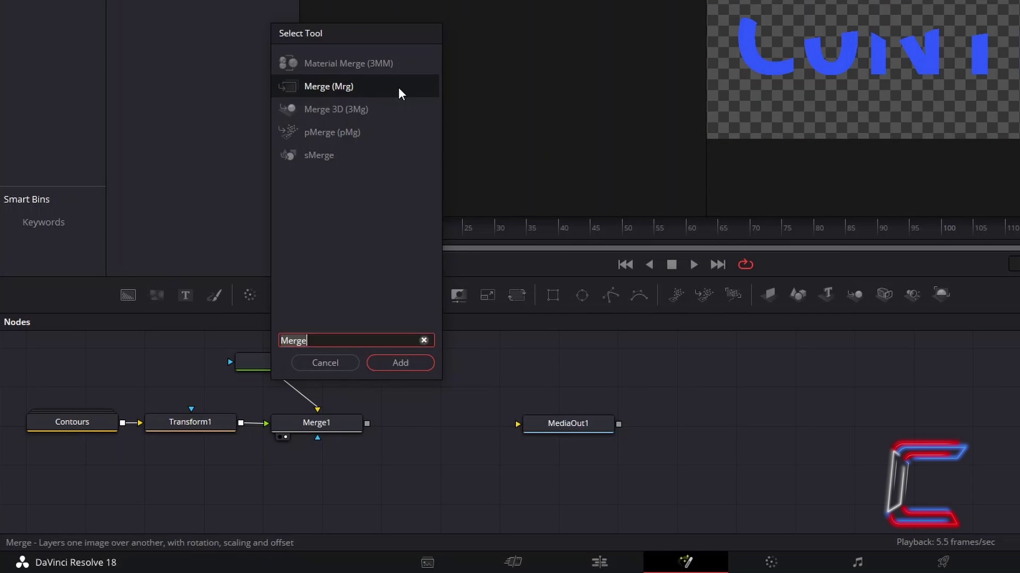
click(403, 364)
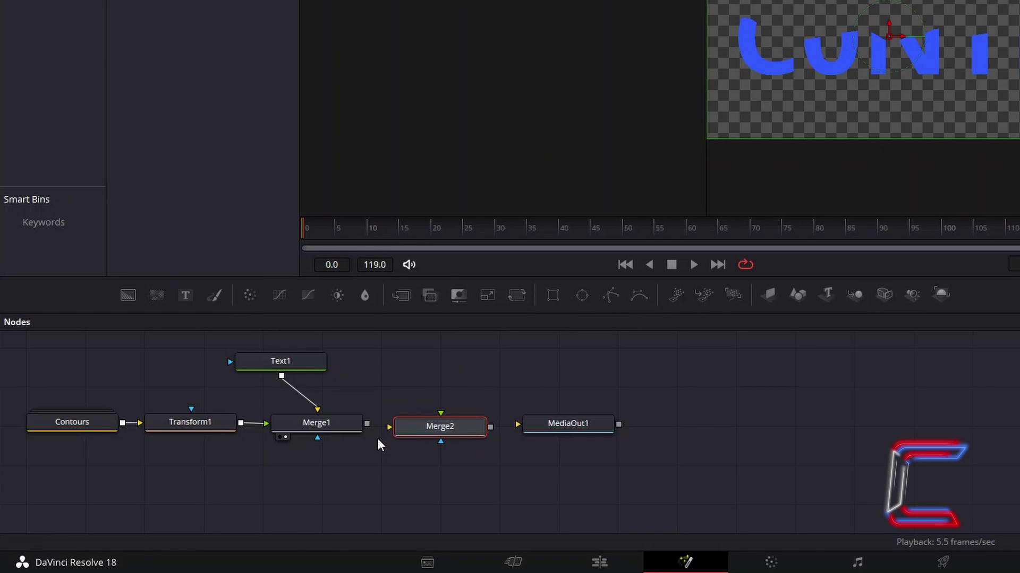
drag(367, 424, 444, 411)
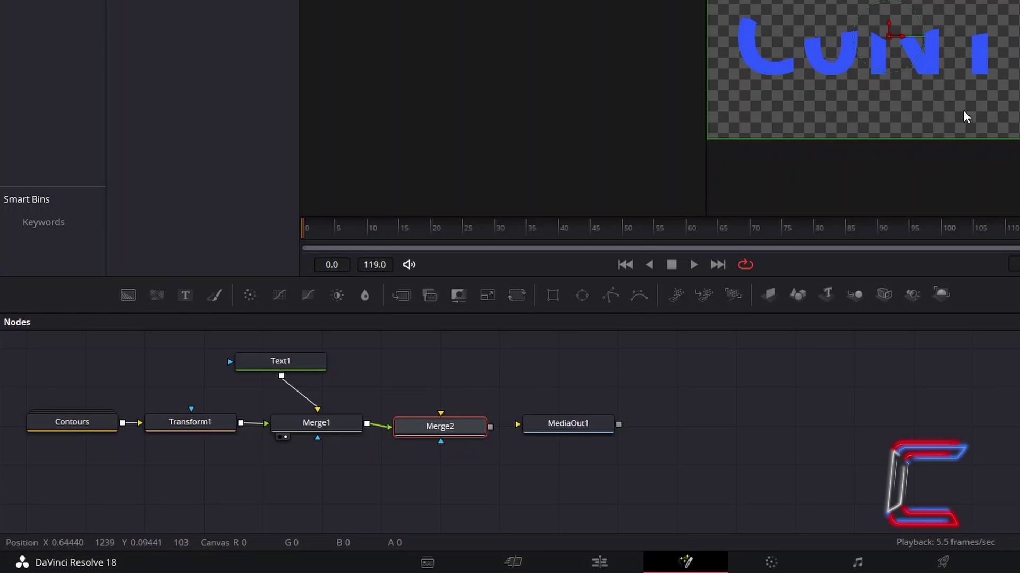
Step: Duplicate Text1 as Text1_1, connect it into Merge2, and route Merge2 to MediaOut1
click(318, 362)
key(ctrl+c)
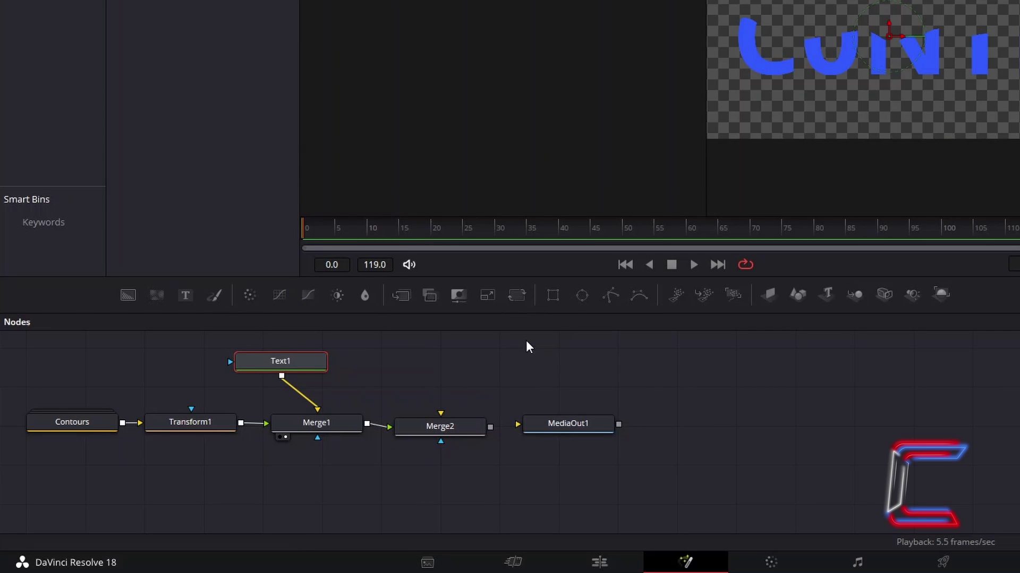
click(422, 356)
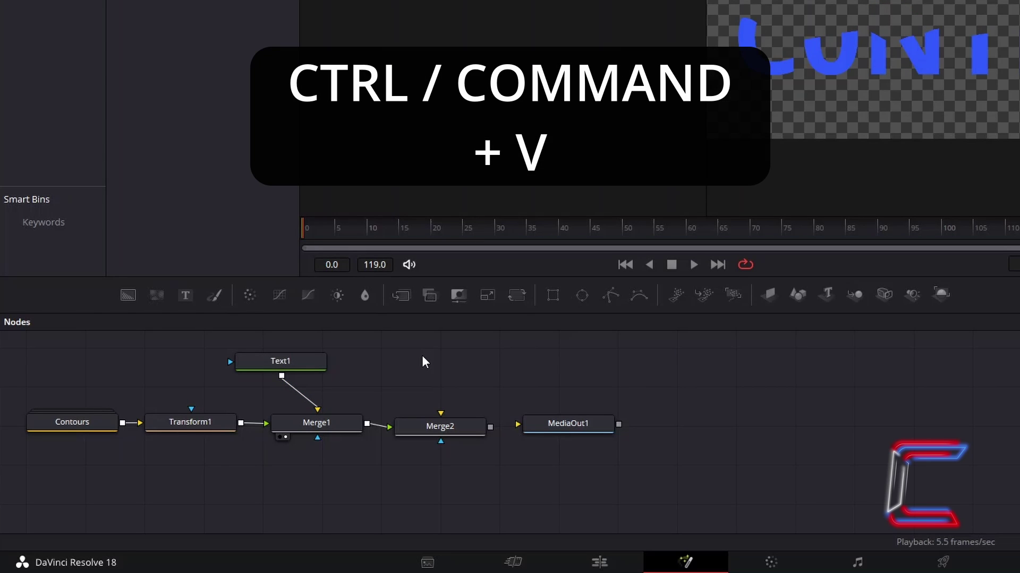
key(ctrl+v)
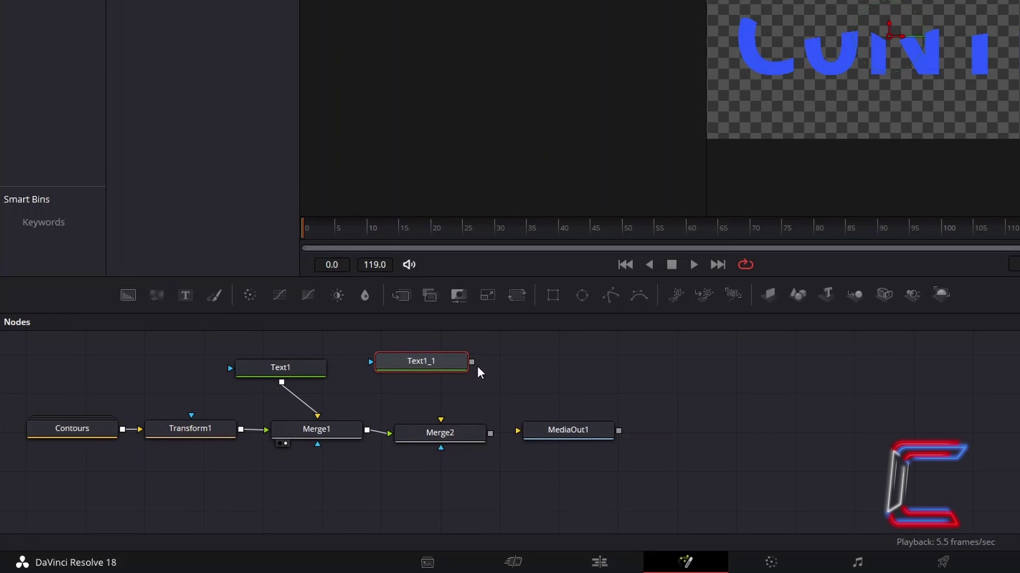
drag(471, 362, 439, 420)
drag(490, 433, 520, 432)
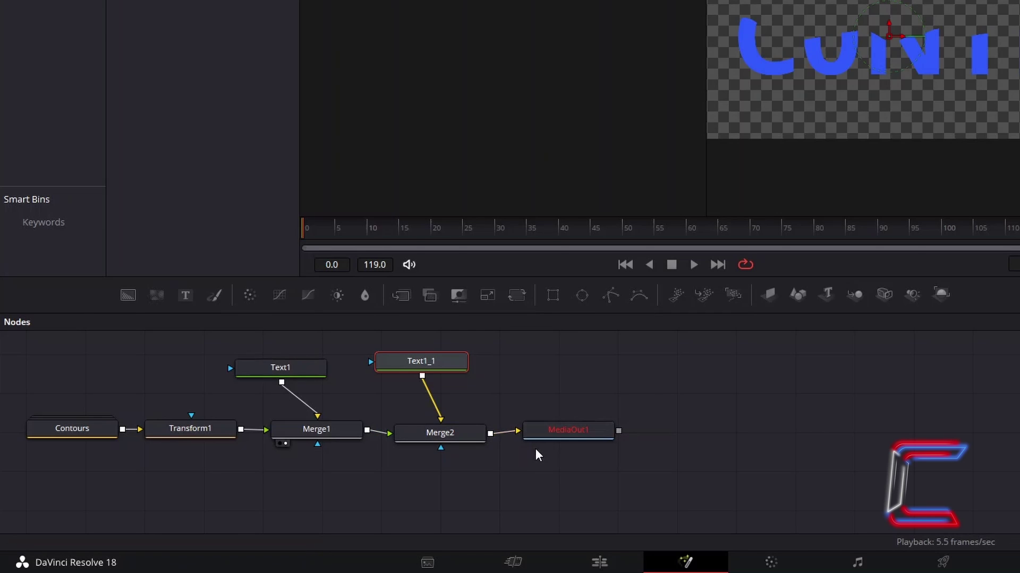